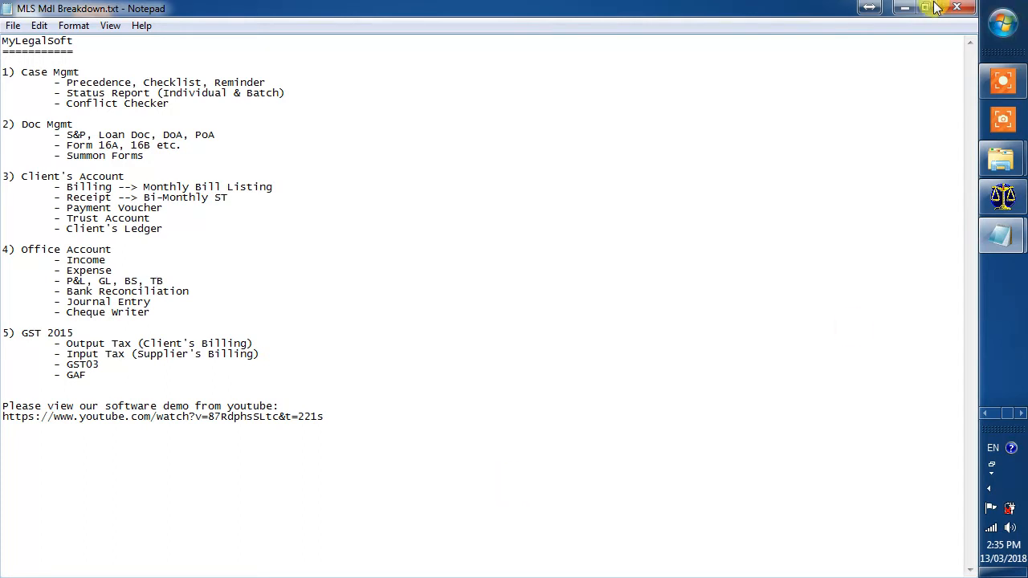
Leave the notes and add a bank transaction of type Expenses for Telekom Malaysia Berhad, using the next voucher number.
left_click(967, 12)
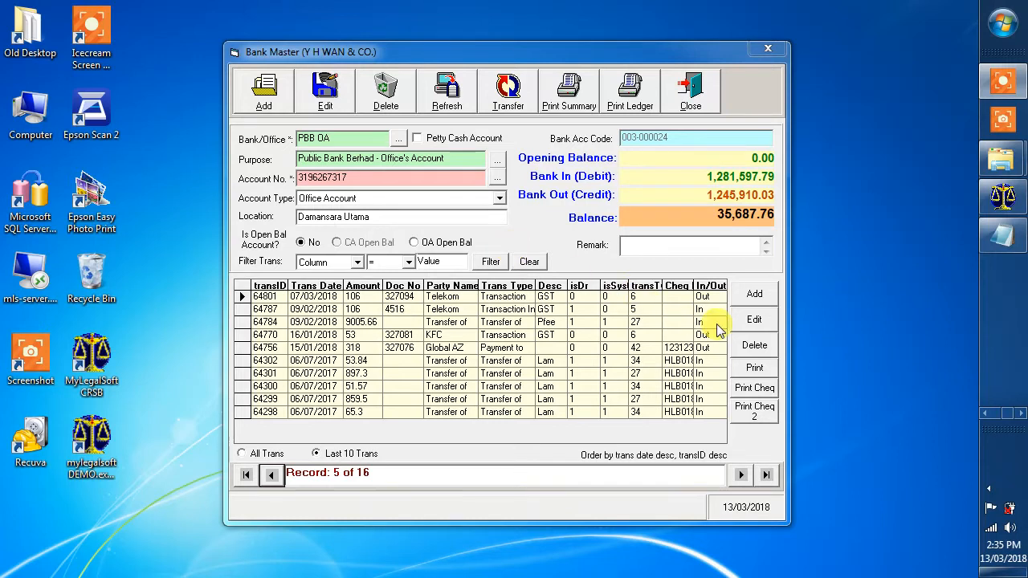
left_click(755, 296)
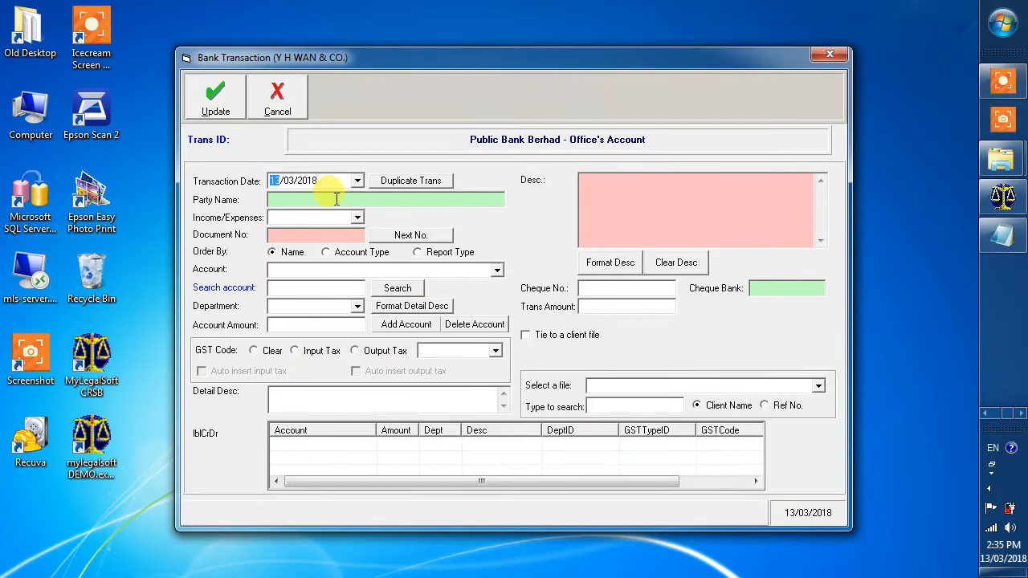
left_click(336, 198)
type("Tele")
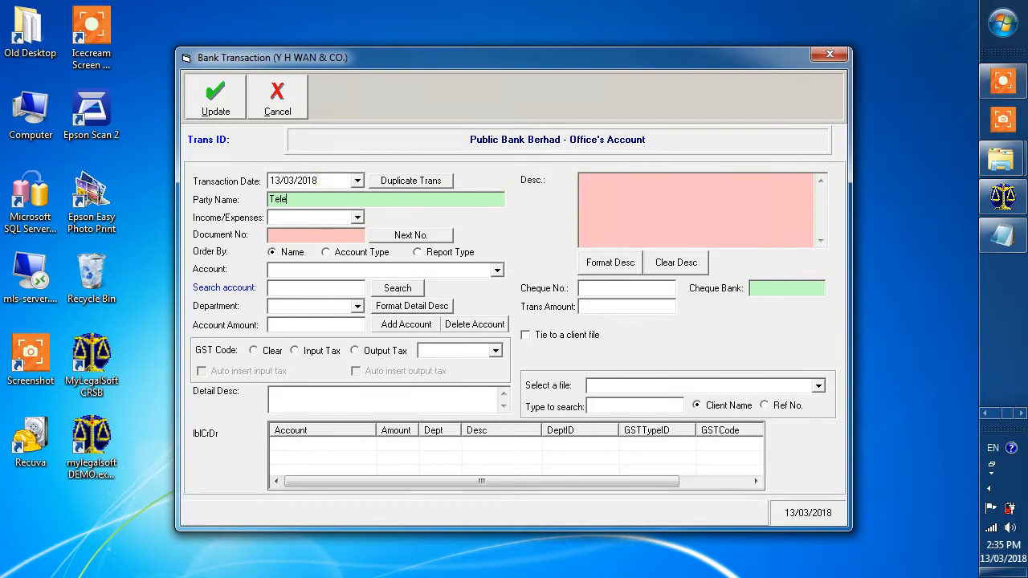
type("kom Malaysia Berhad")
left_click(341, 217)
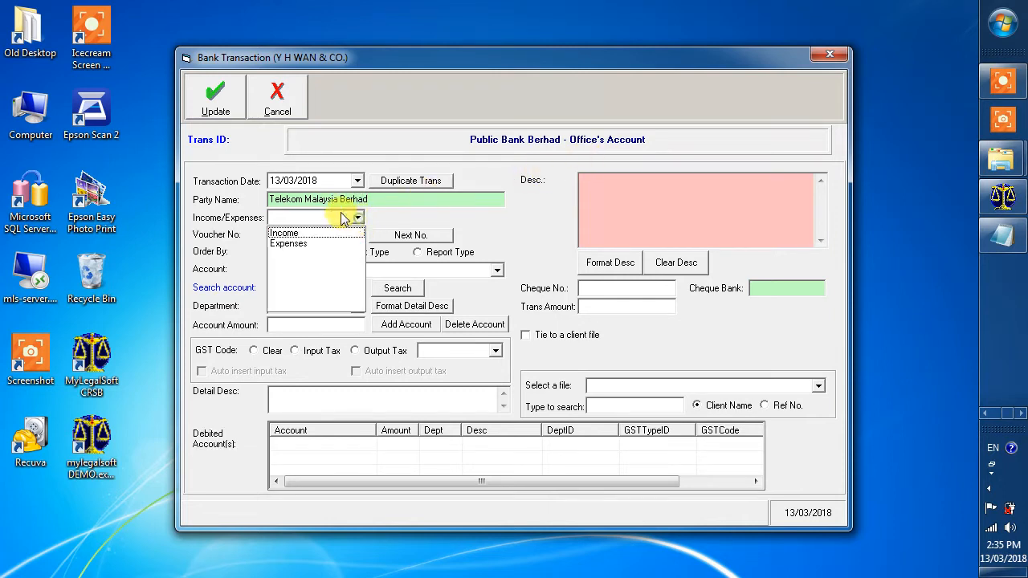
left_click(304, 244)
left_click(409, 235)
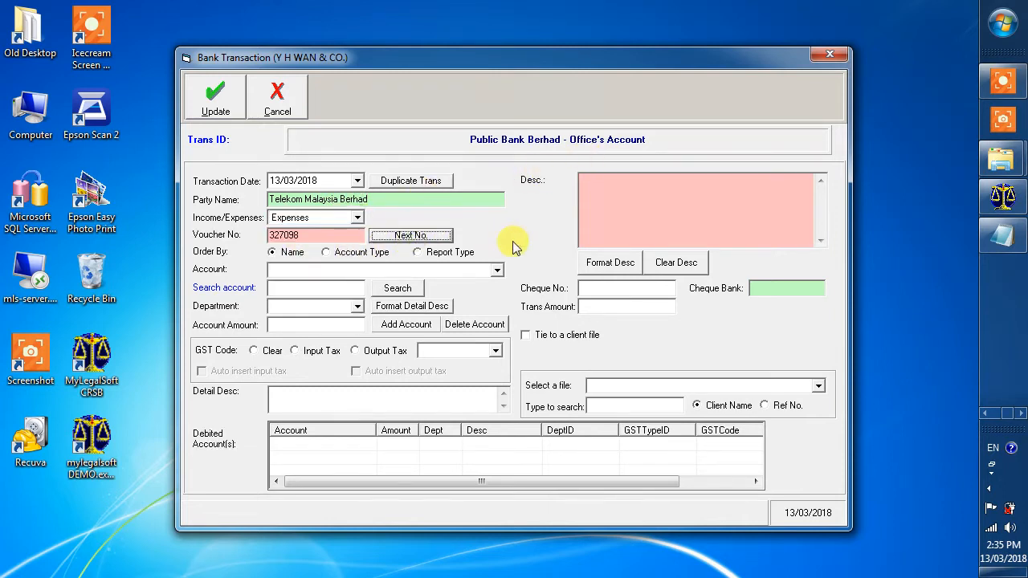
Search the accounts for "tel" and choose the Telephone and Fax expenses account.
left_click(305, 288)
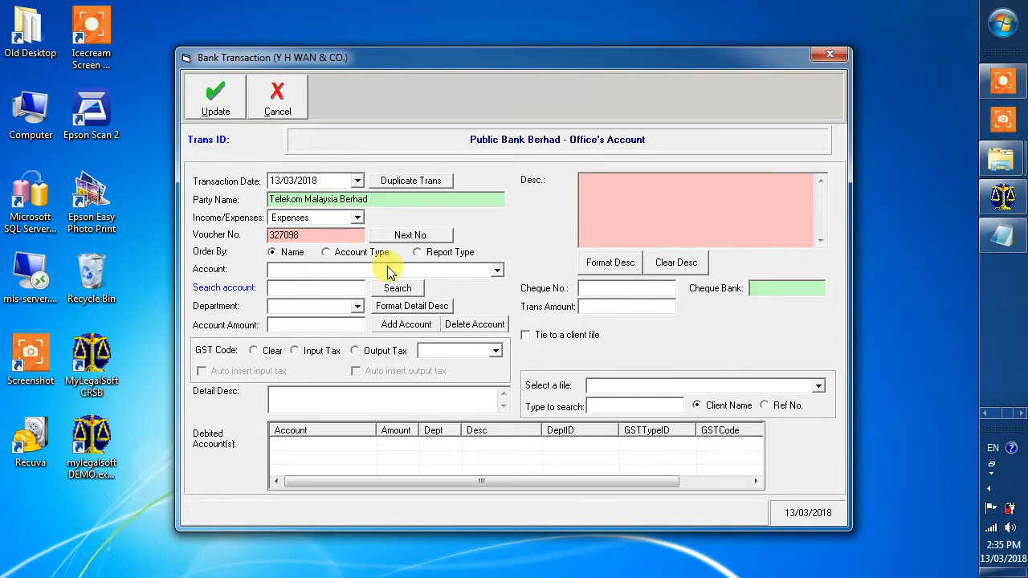
type("tel")
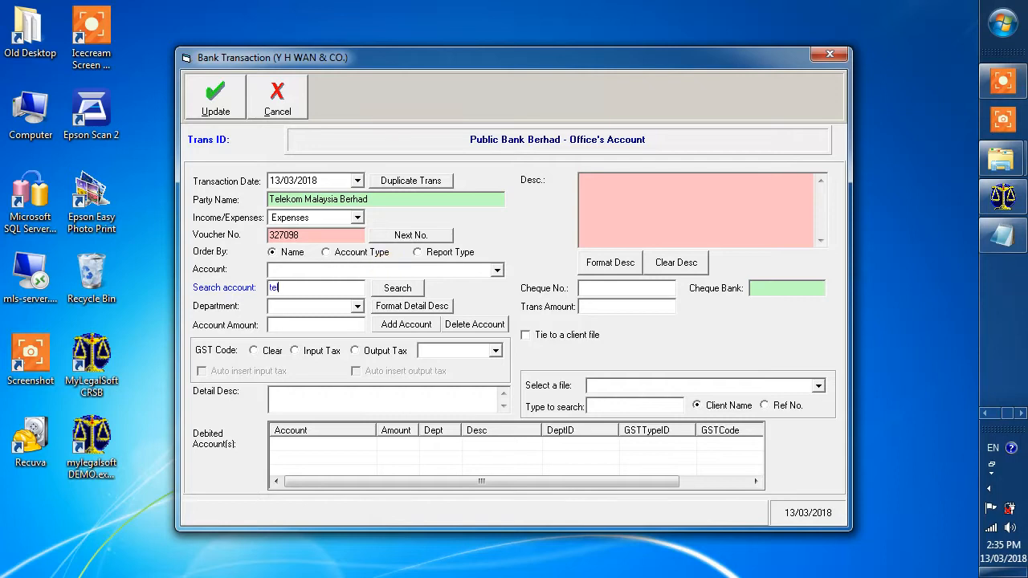
left_click(387, 292)
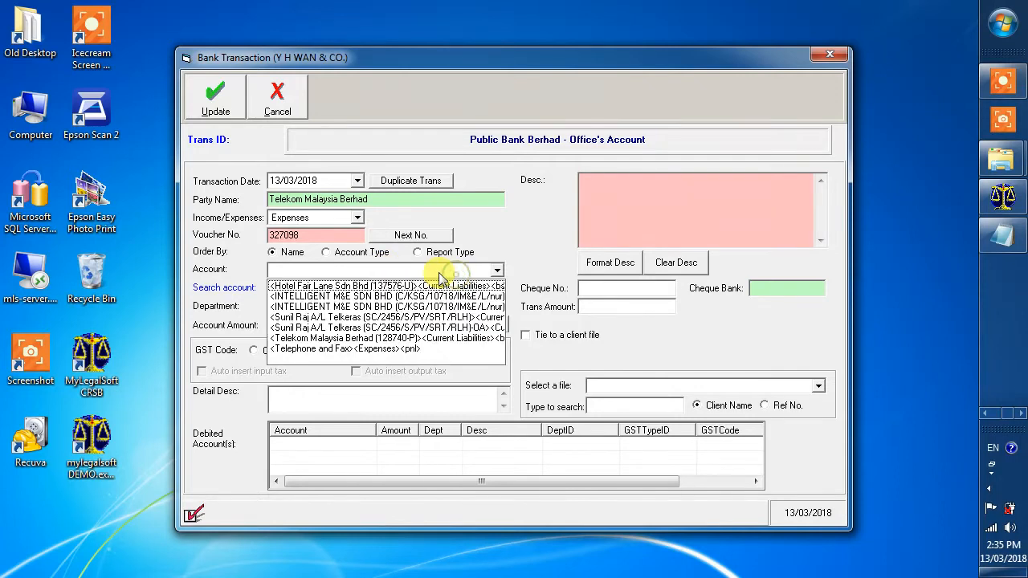
left_click(374, 350)
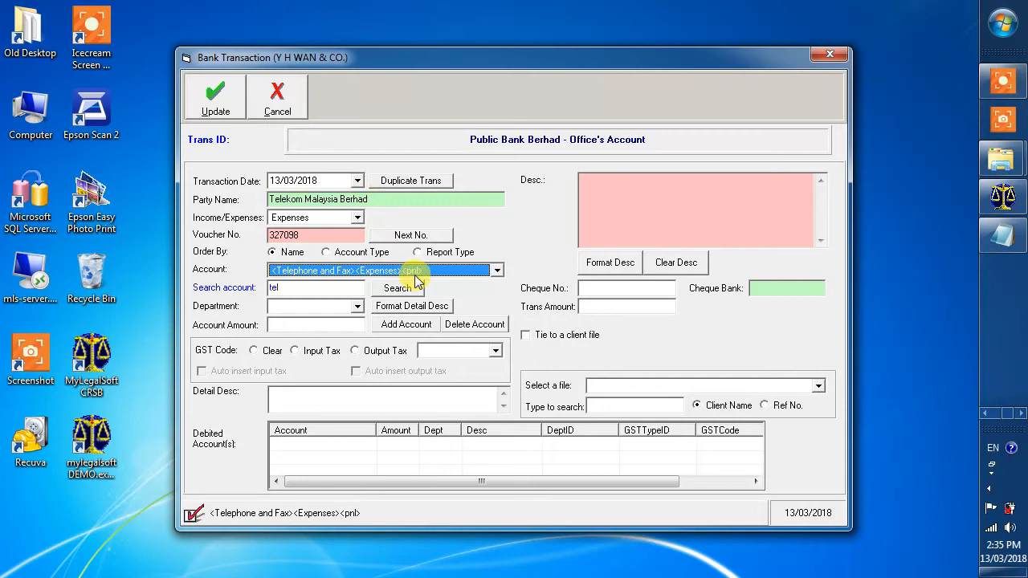
Add the account line with amount 100, input tax code TX (6.0) and automatic input tax insertion, and check the debited accounts.
left_click(315, 325)
type("100")
left_click(406, 321)
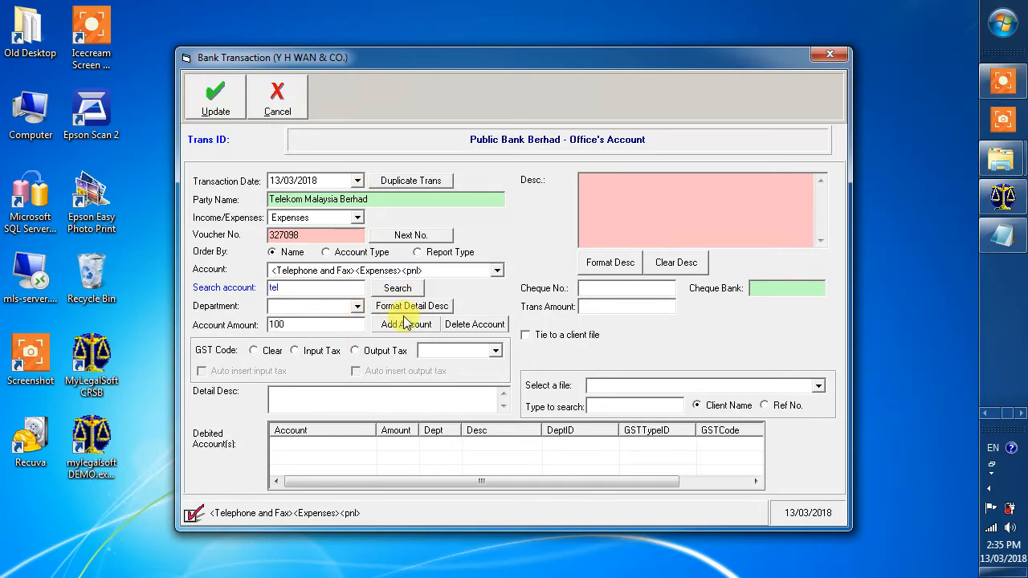
left_click(312, 352)
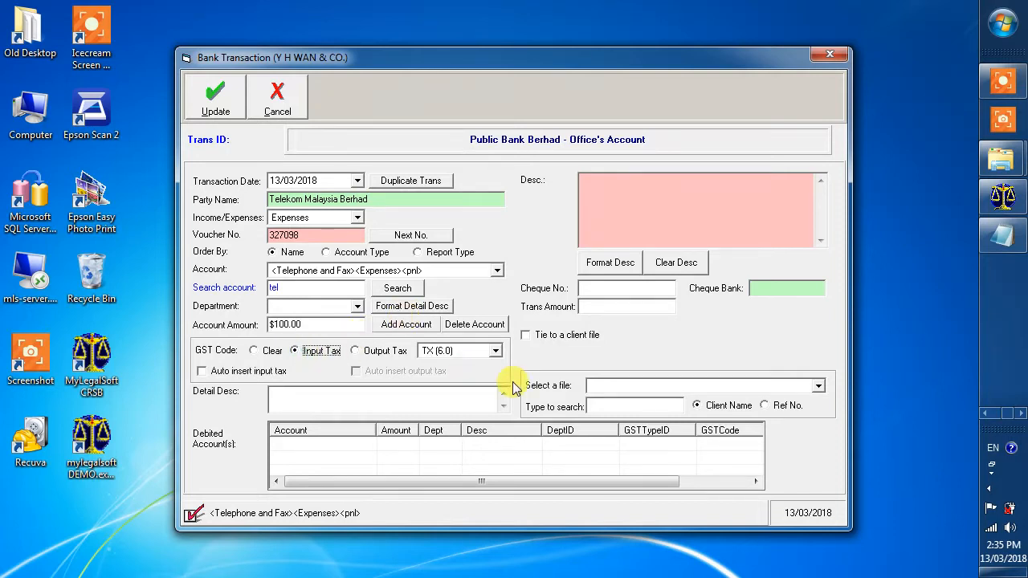
left_click(250, 371)
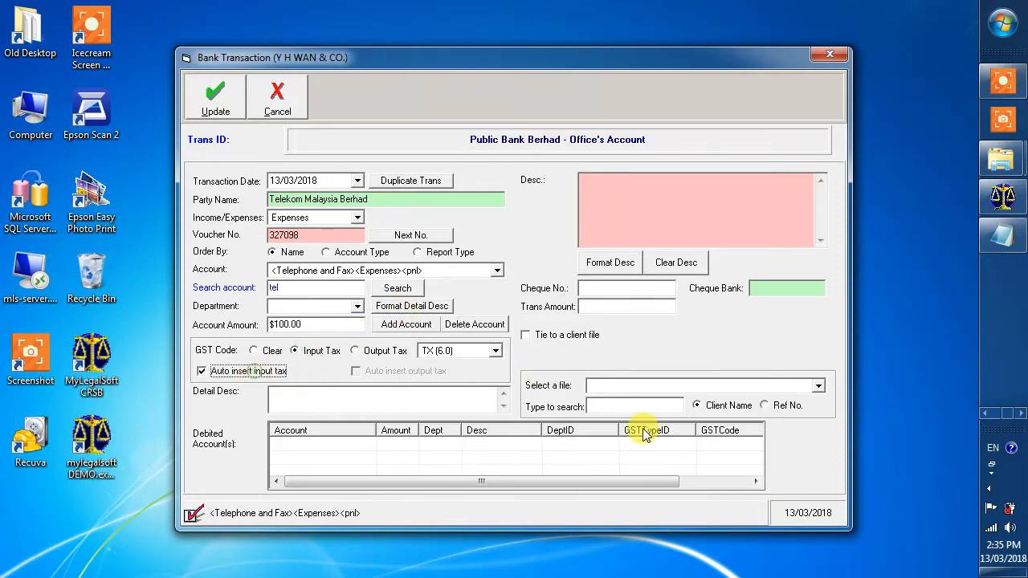
left_click(408, 325)
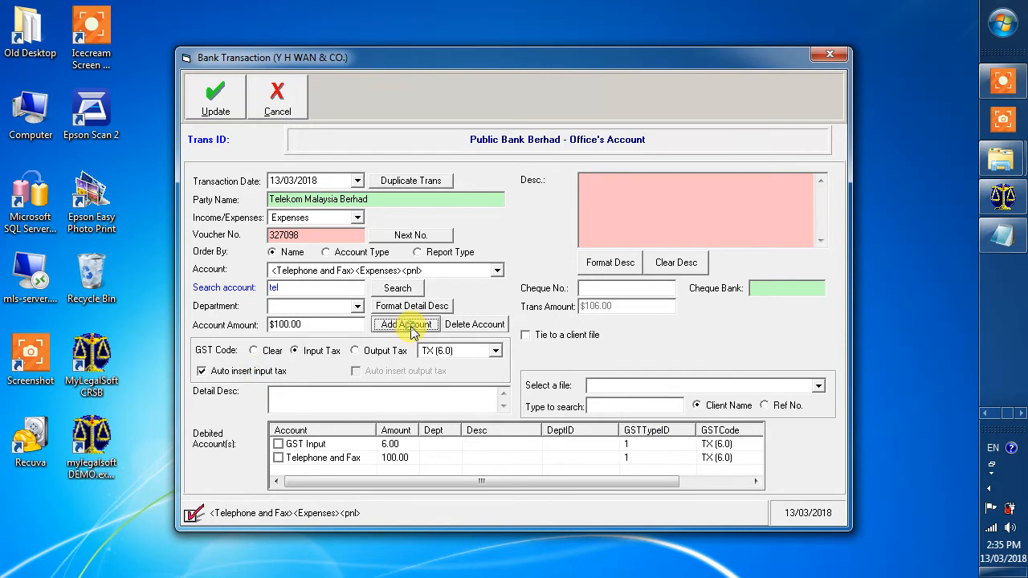
left_click(390, 460)
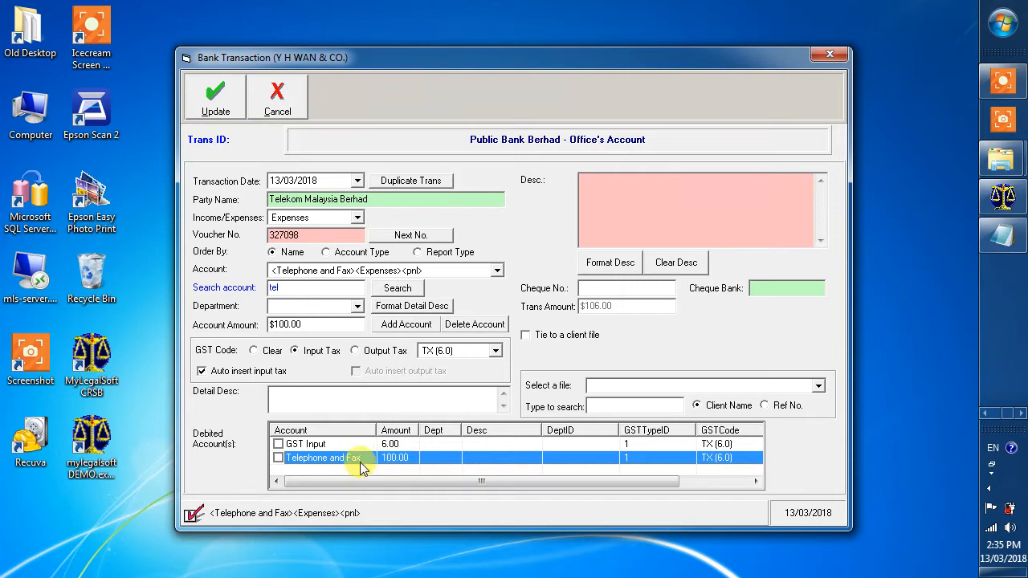
left_click(333, 446)
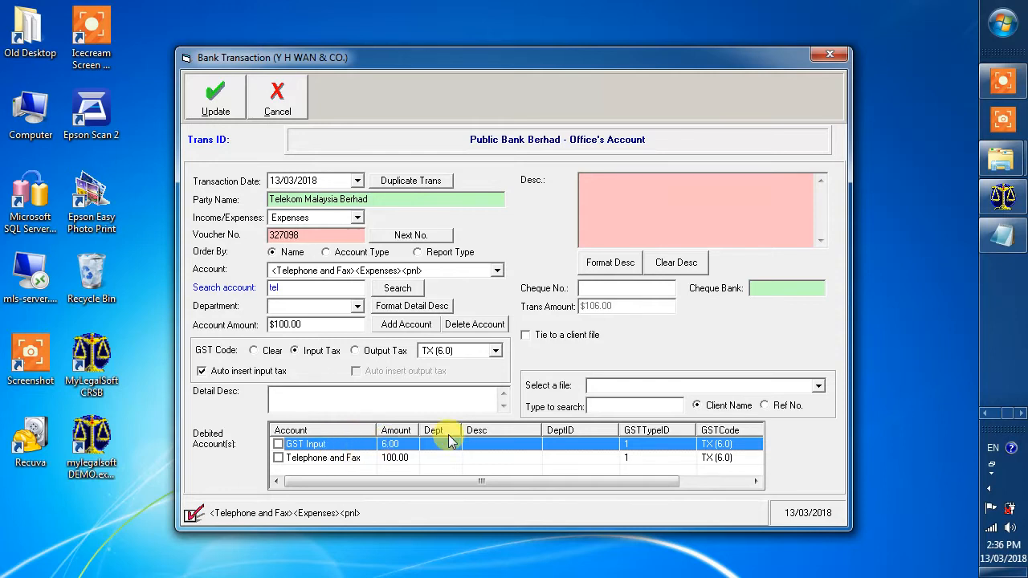
Generate the transaction description from the account lines, enter cheque number 333444 and save the transaction.
left_click(607, 263)
left_click(616, 289)
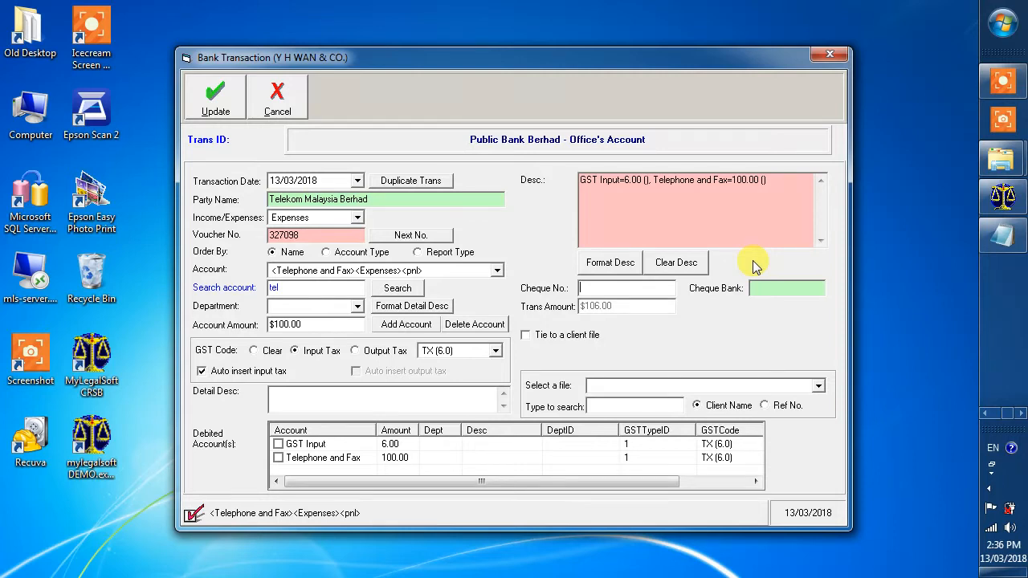
type("33")
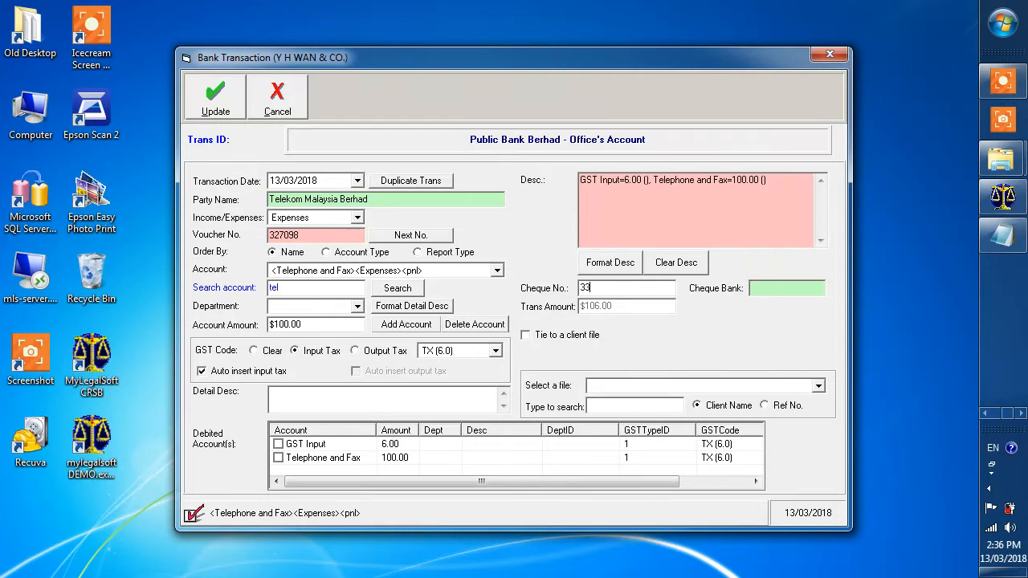
type("3444")
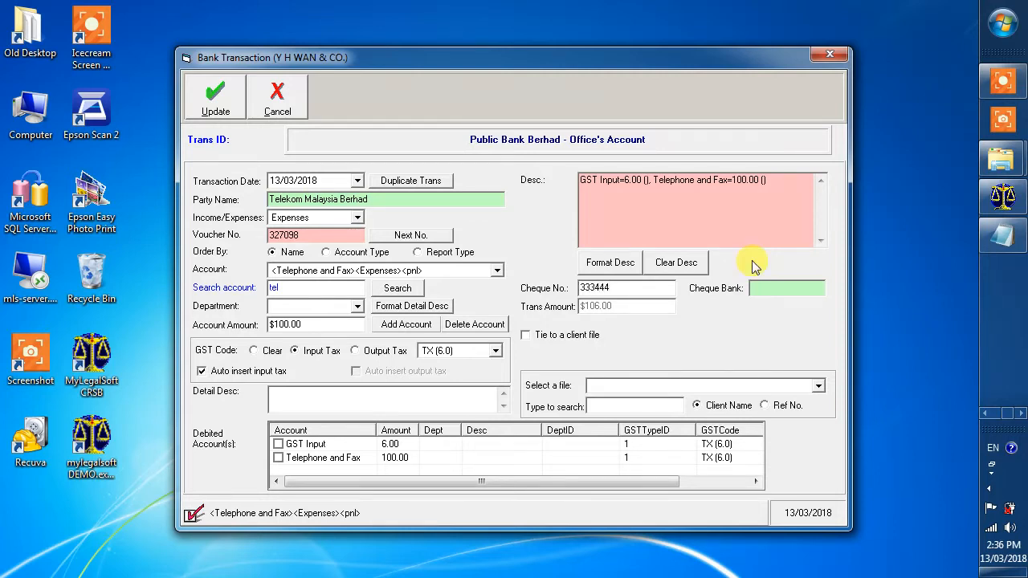
left_click(222, 94)
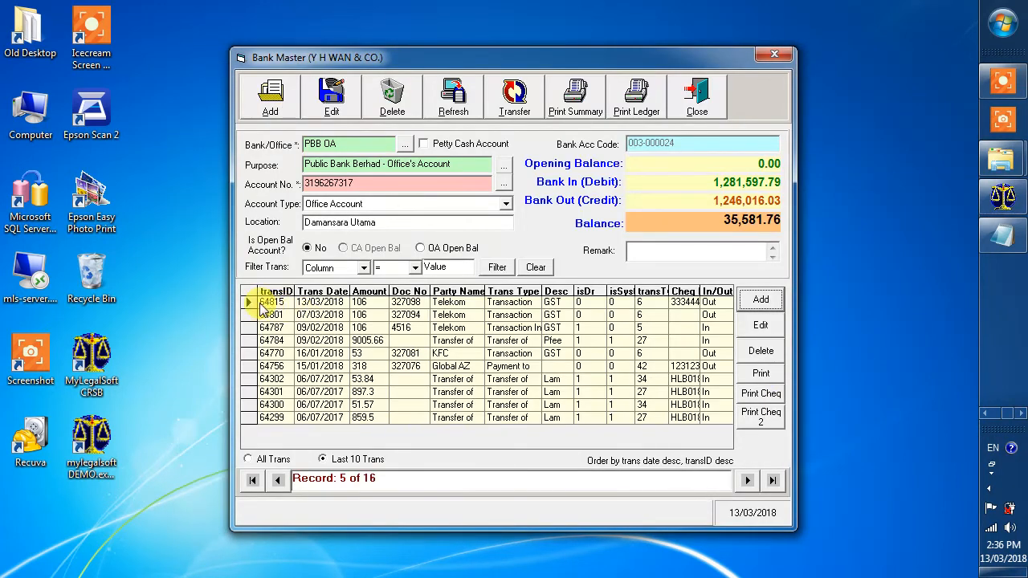
Preview the payment voucher of the new Telekom transaction, review it down to the signature lines and close it.
left_click(770, 377)
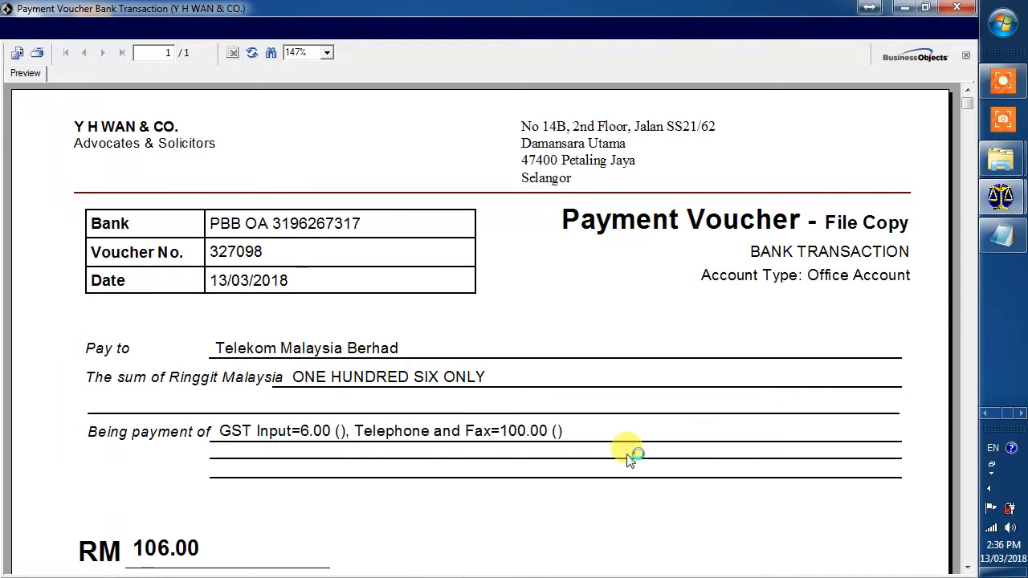
left_click(641, 466)
scroll(643, 462, "down", 10)
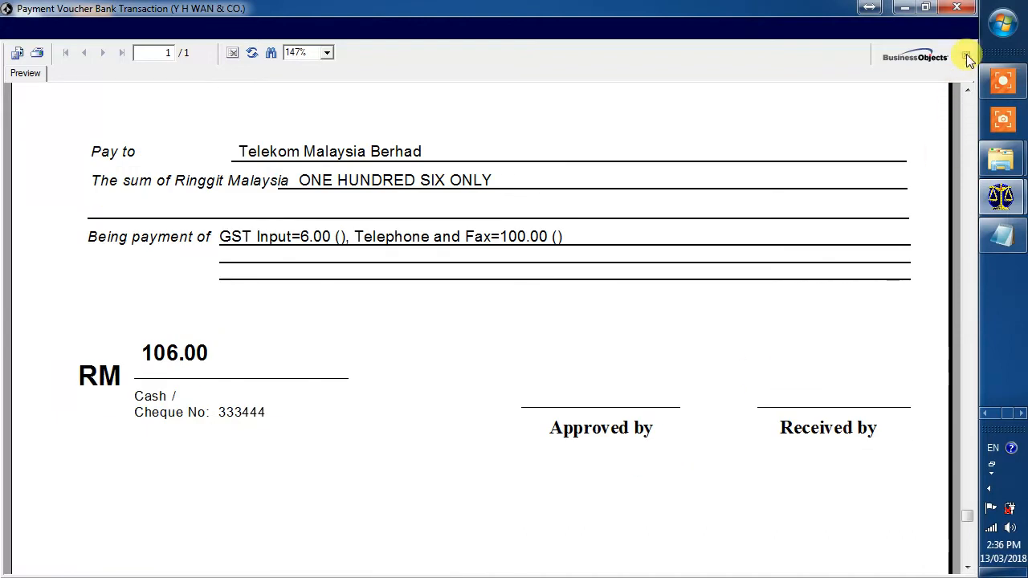
left_click(964, 10)
Preview the transaction's cheque printout in the second cheque layout, check date, amount and payee, and close it.
left_click(762, 413)
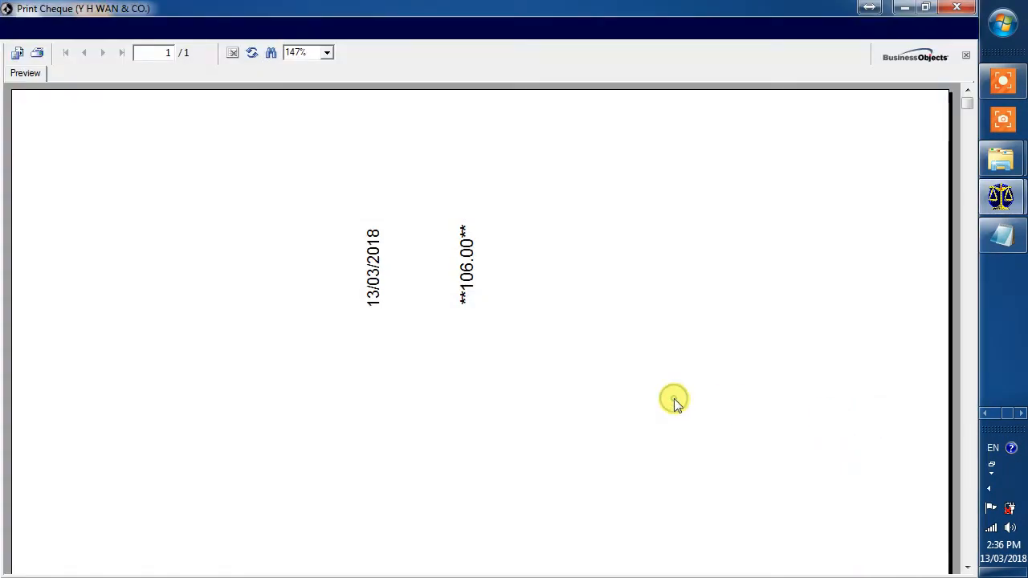
scroll(674, 402, "down", 5)
scroll(675, 401, "up", 5)
scroll(562, 446, "down", 5)
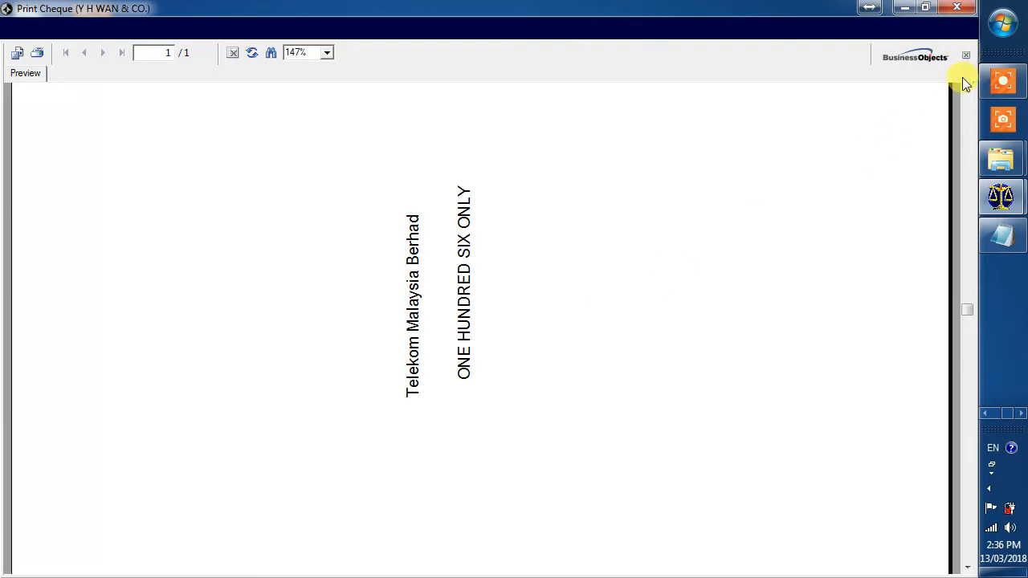
left_click(957, 9)
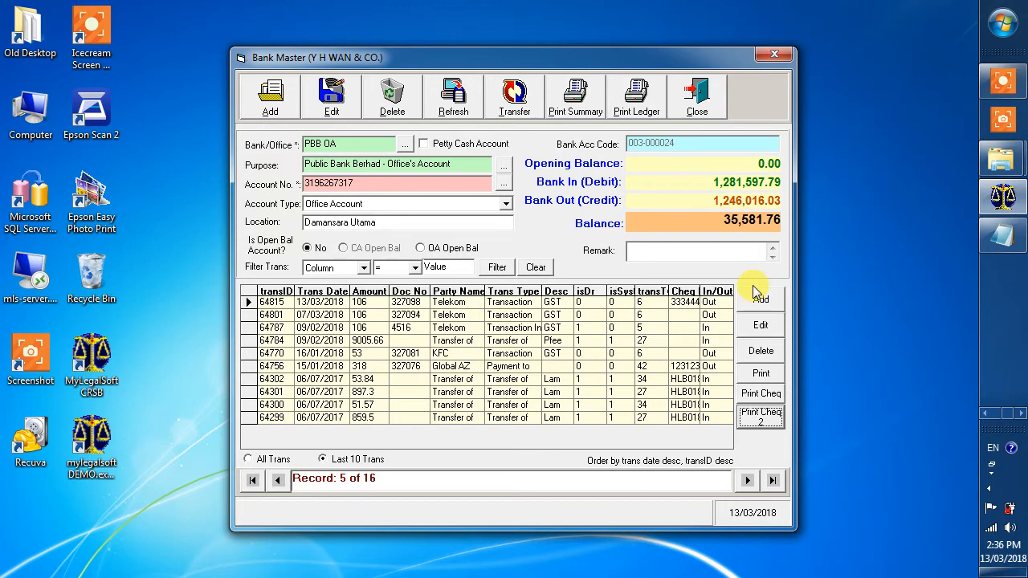
Close the bank master and open the Profit & Loss report.
left_click(718, 109)
left_click(625, 186)
left_click(467, 231)
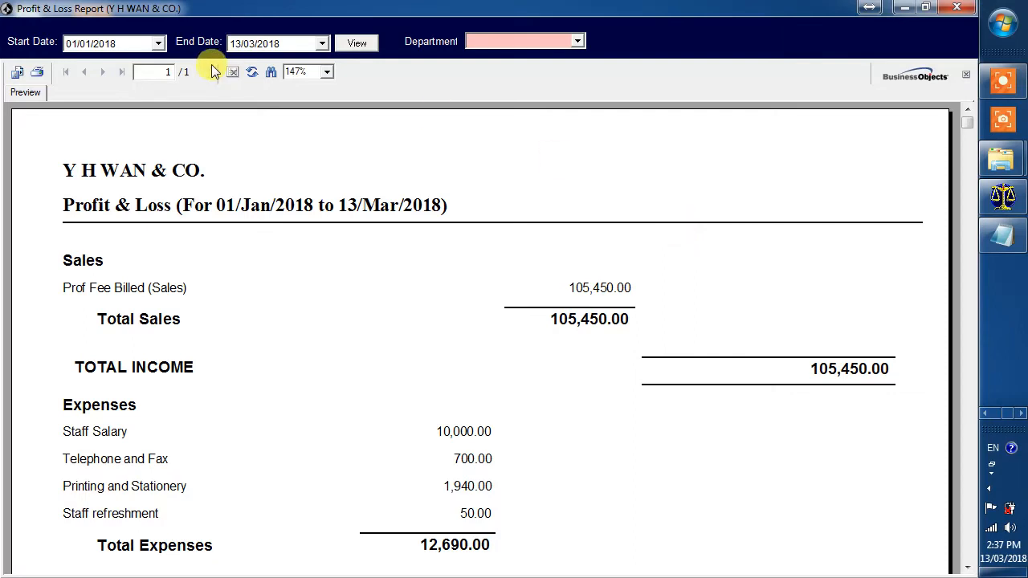
Set the report's start date to 13/03/2018 and regenerate the Profit & Loss report for that single day.
left_click(158, 44)
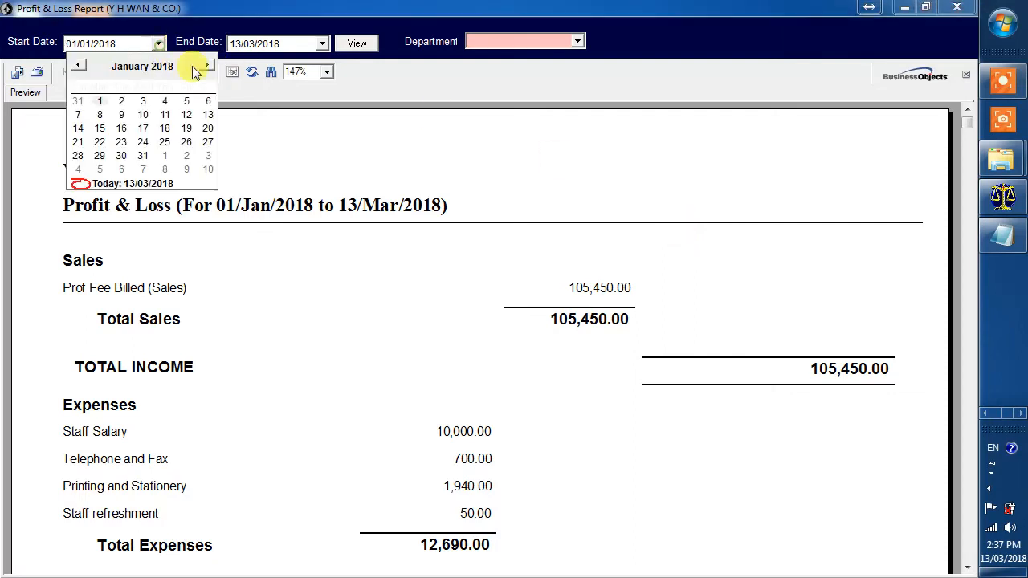
left_click(133, 184)
left_click(359, 44)
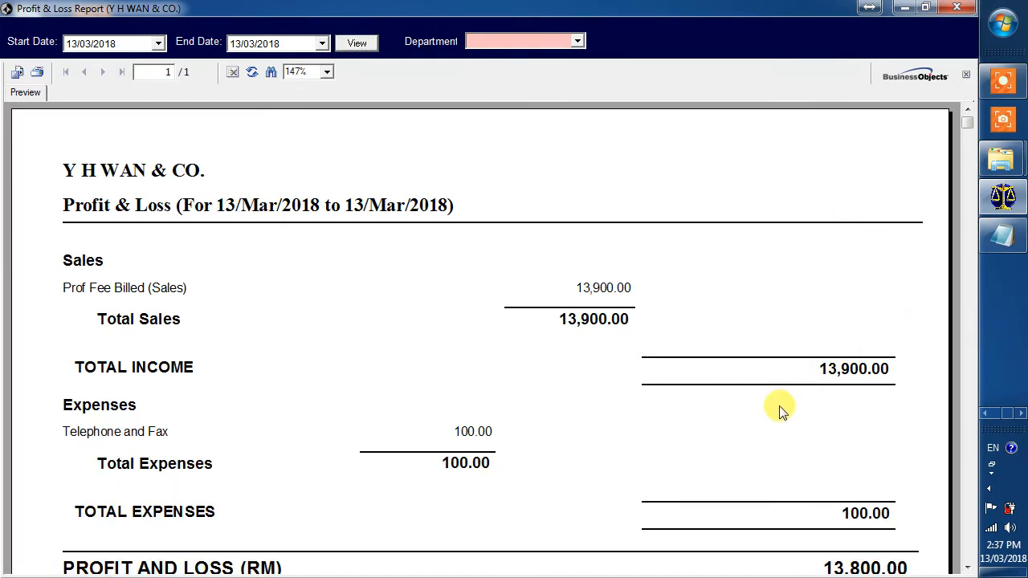
scroll(716, 412, "down", 3)
scroll(716, 413, "up", 3)
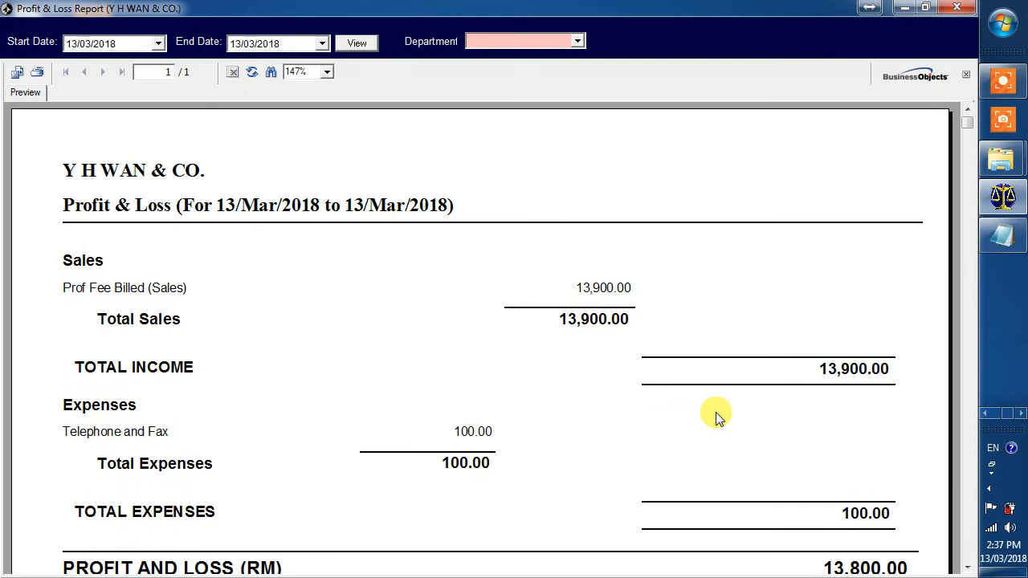
Examine the total sales, total expenses, total income and final profit and loss figures in the report.
left_click(586, 315)
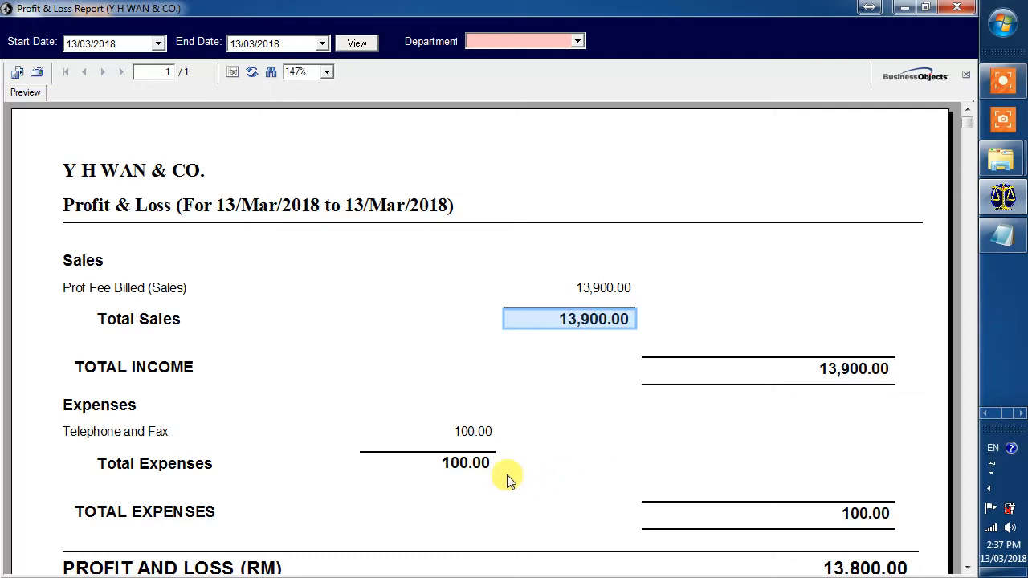
left_click(464, 462)
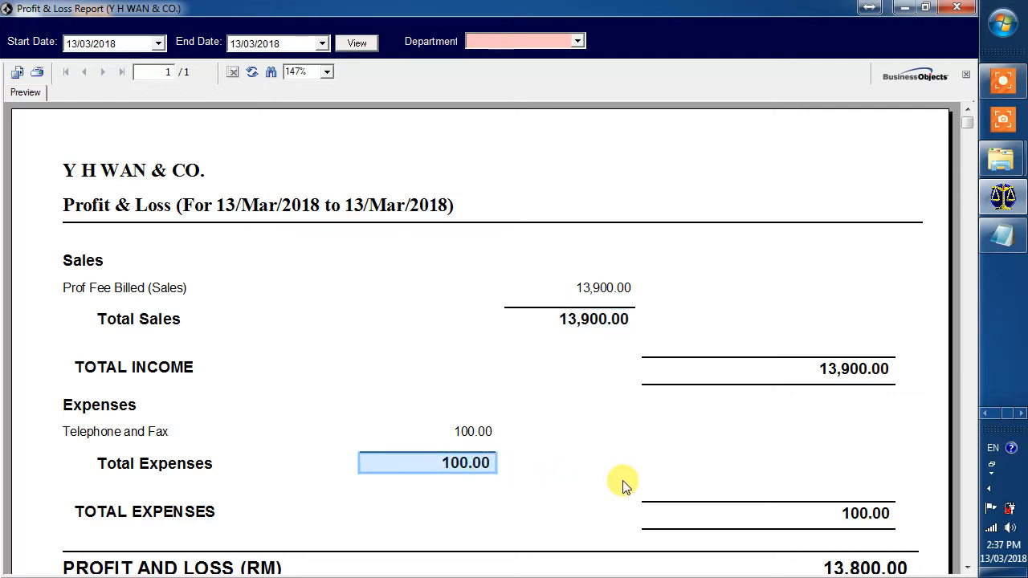
scroll(625, 485, "down", 3)
left_click(875, 241)
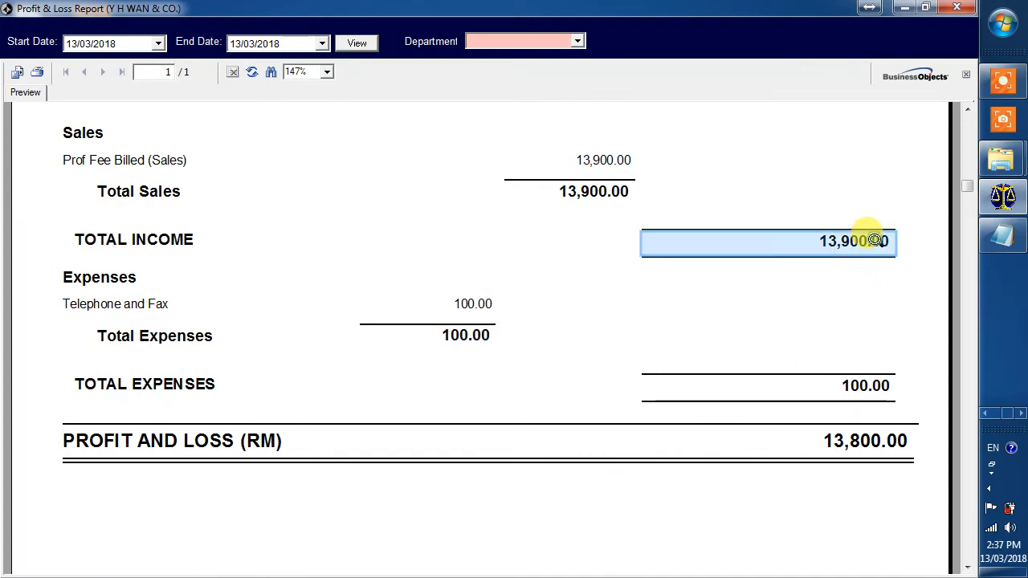
left_click(864, 381)
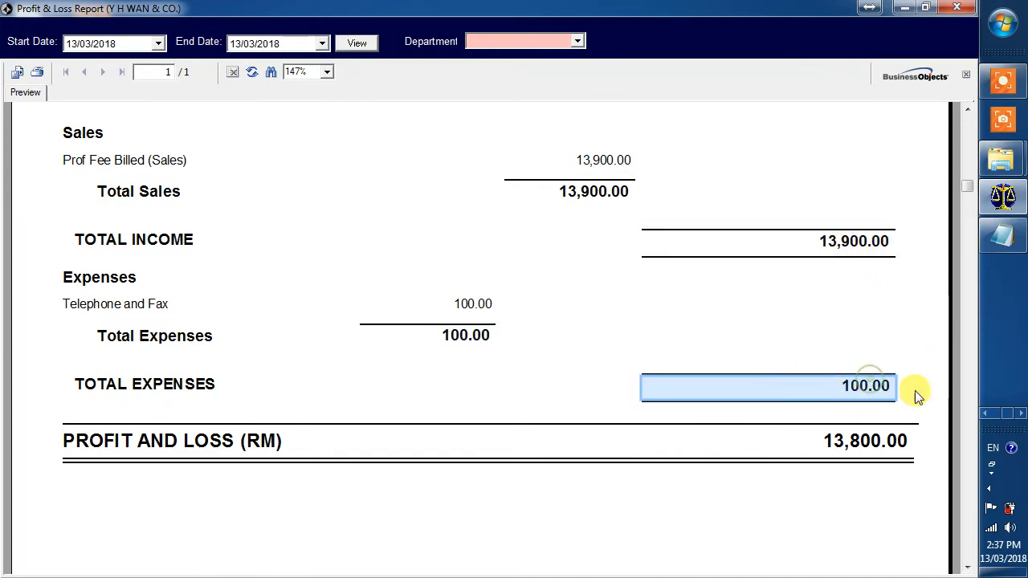
left_click(849, 441)
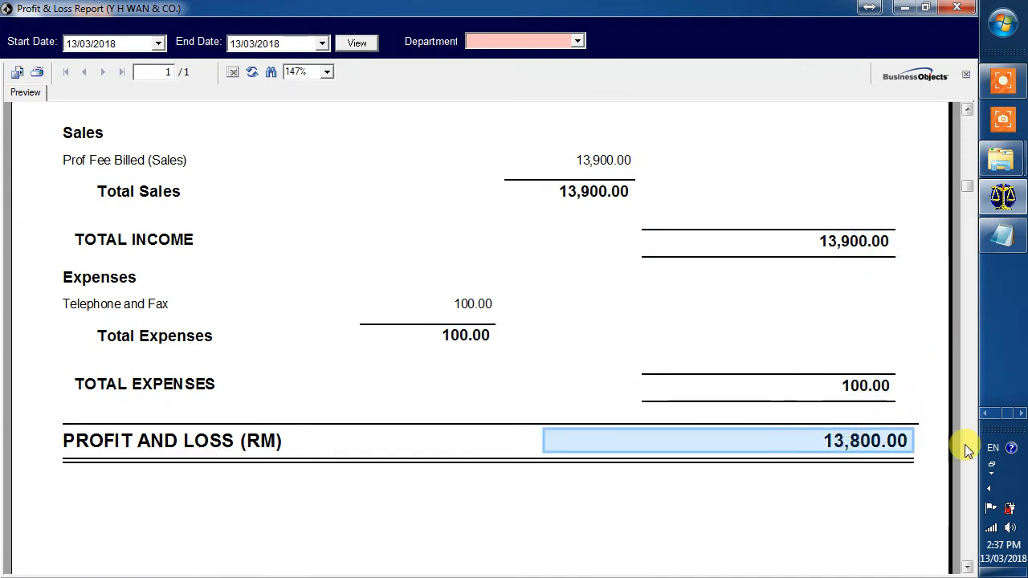
scroll(707, 381, "up", 3)
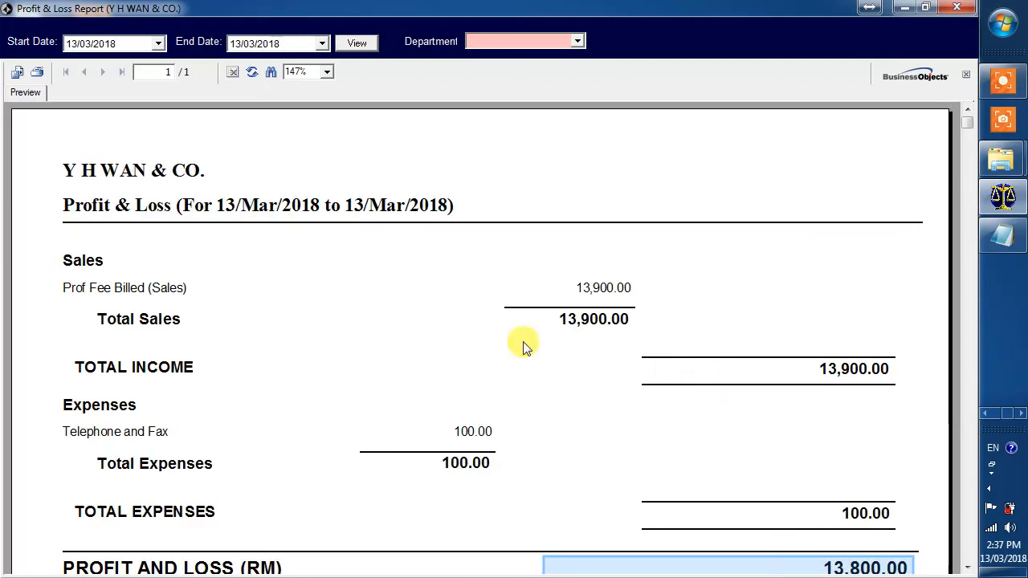
Set the report period to 01/01/2017 through 31/12/2017 and regenerate the Profit & Loss report.
key("Down")
key("Left")
type("1")
key("Left")
type("1")
left_click(278, 47)
key("Down")
key("Left")
type("12")
key("Left")
type("31")
left_click(347, 42)
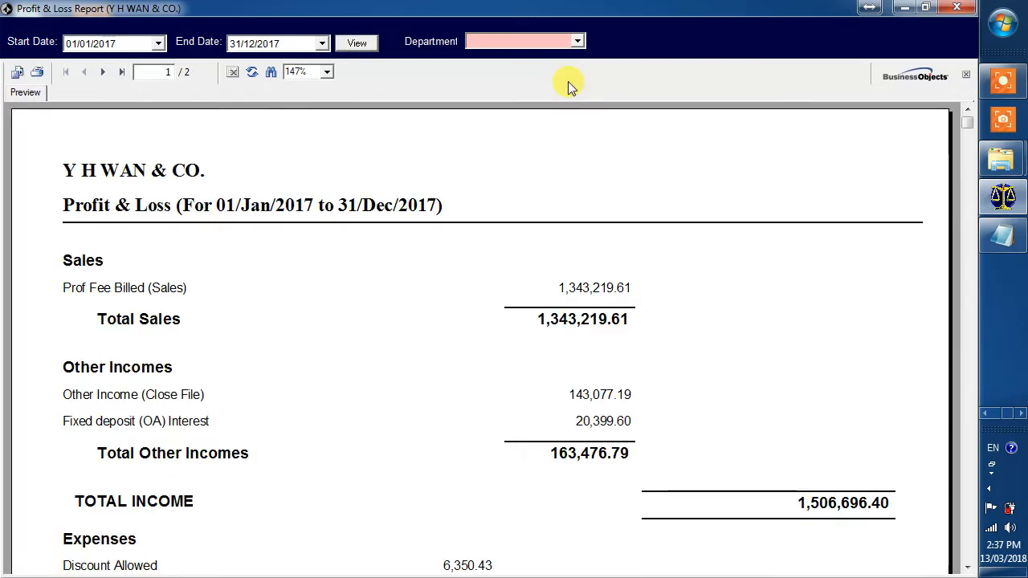
Examine total sales, other incomes and expense items in the 2017 Profit & Loss report, plus total expenses and final profit on its last page.
left_click(627, 326)
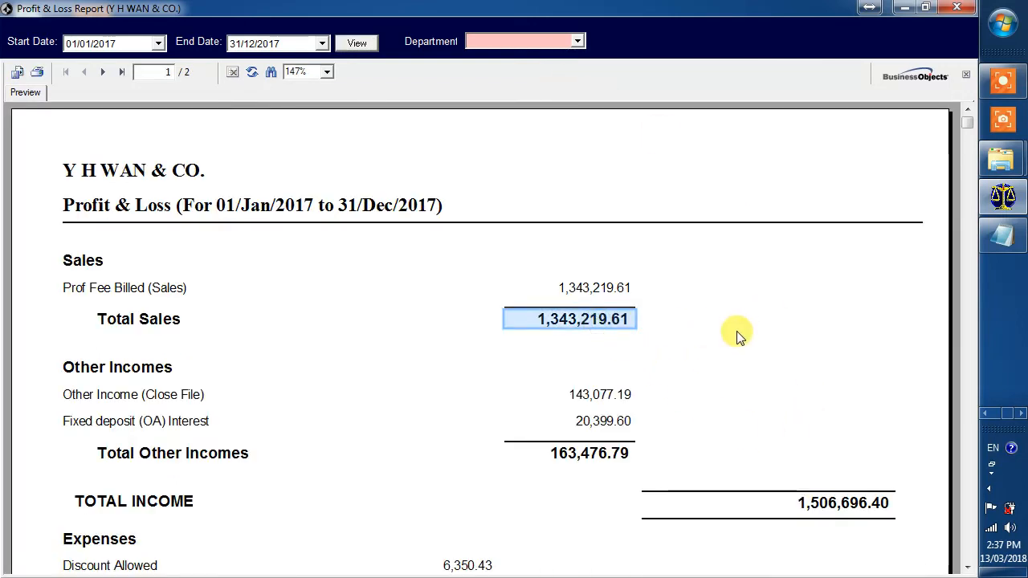
scroll(677, 319, "down", 3)
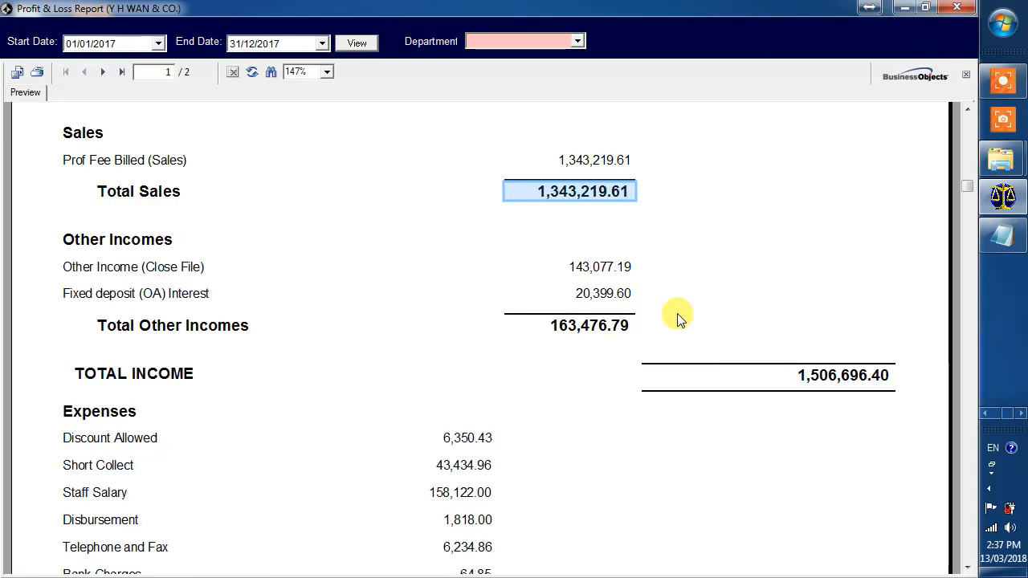
scroll(677, 319, "down", 3)
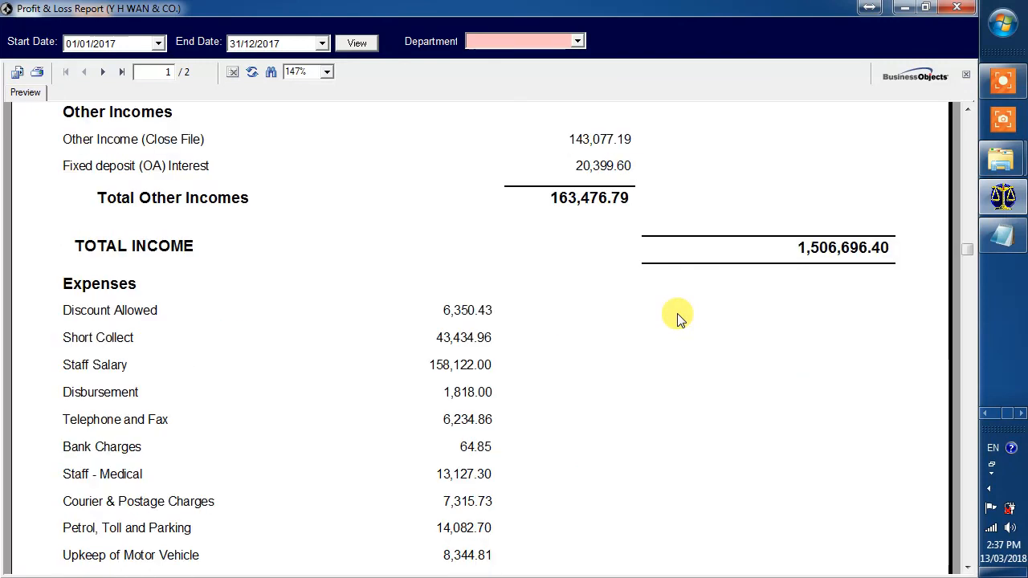
left_click(246, 338)
scroll(384, 340, "down", 14)
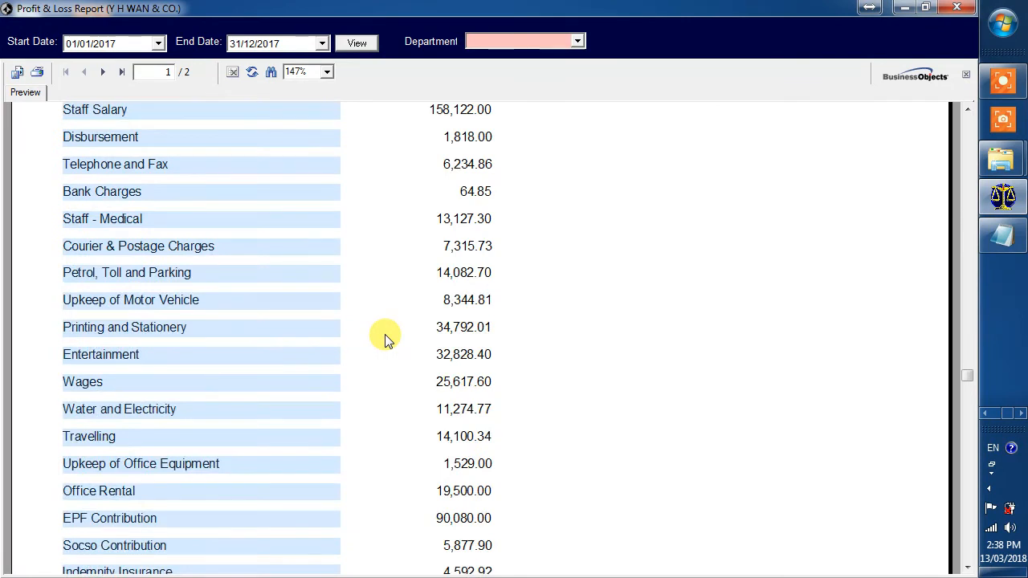
scroll(385, 340, "up", 15)
scroll(385, 340, "up", 5)
left_click(121, 71)
scroll(838, 418, "down", 2)
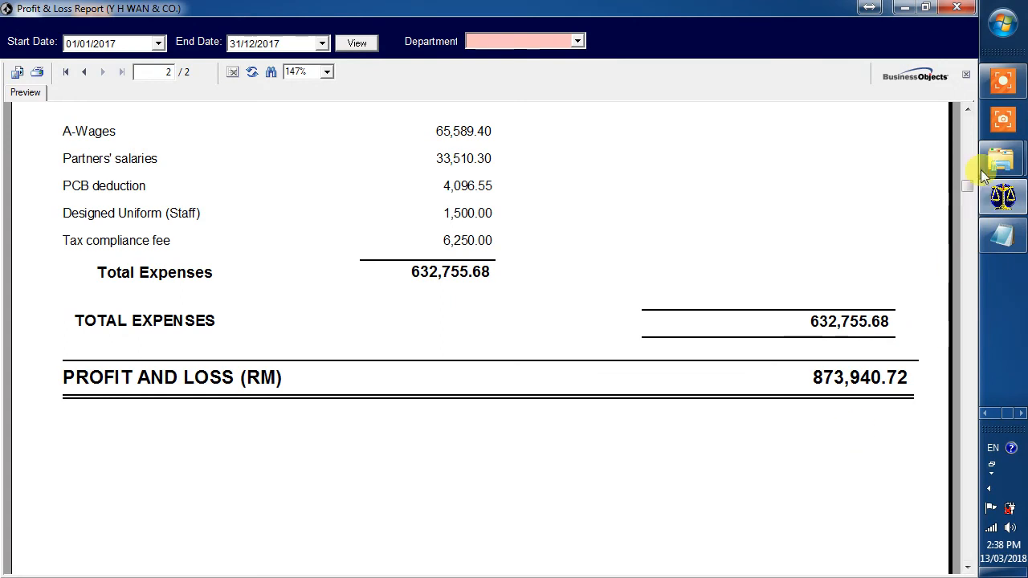
left_click(957, 8)
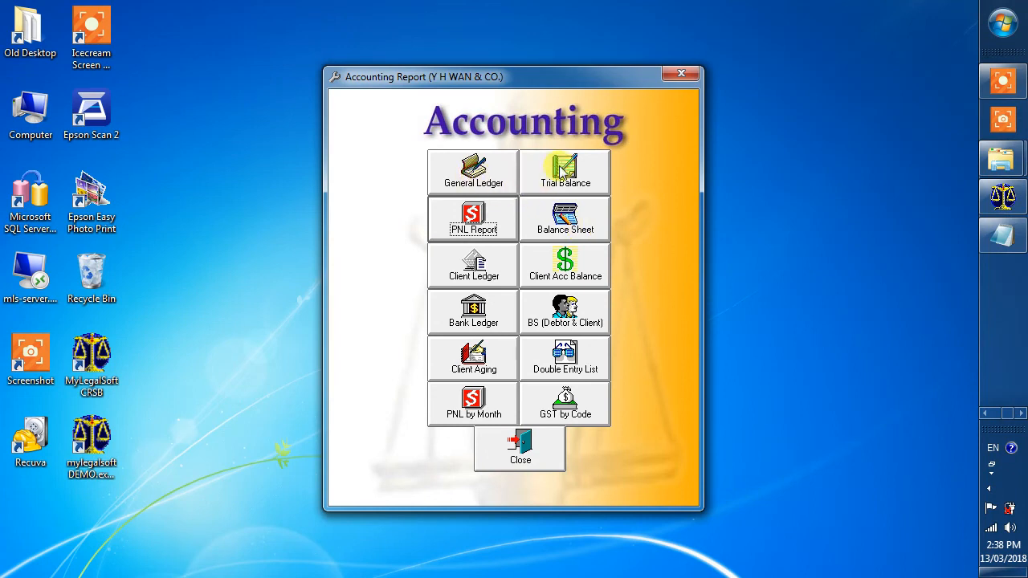
Open the Balance Sheet report for March 2018 and examine its fixed asset accounts and the account balances further down.
left_click(590, 217)
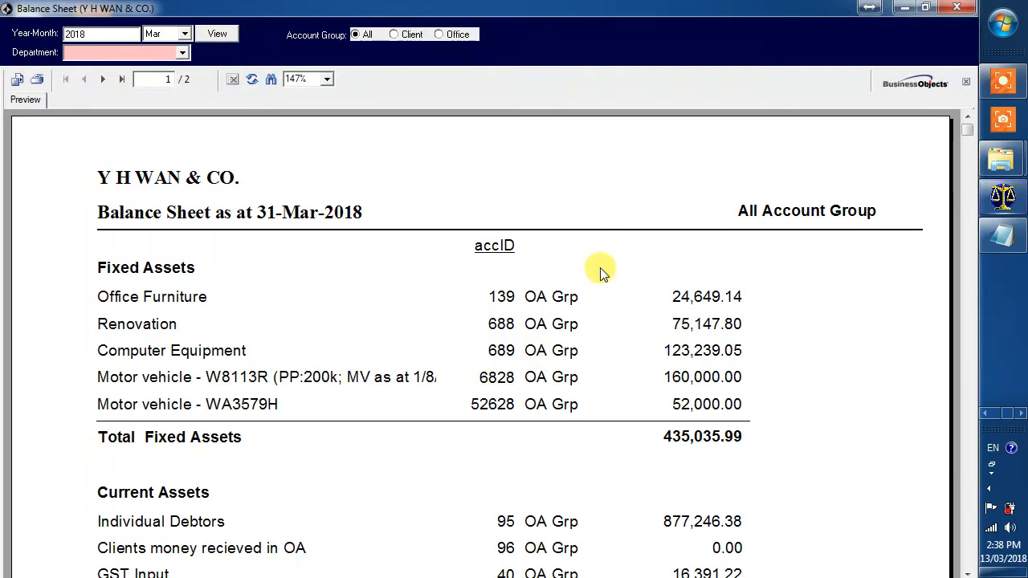
left_click(489, 404)
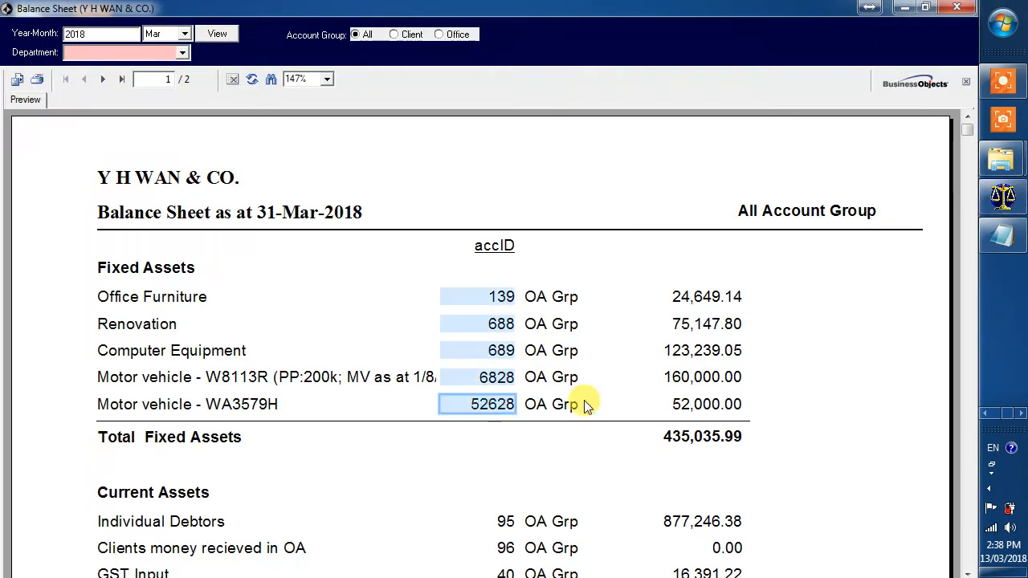
scroll(585, 406, "down", 10)
scroll(642, 353, "up", 5)
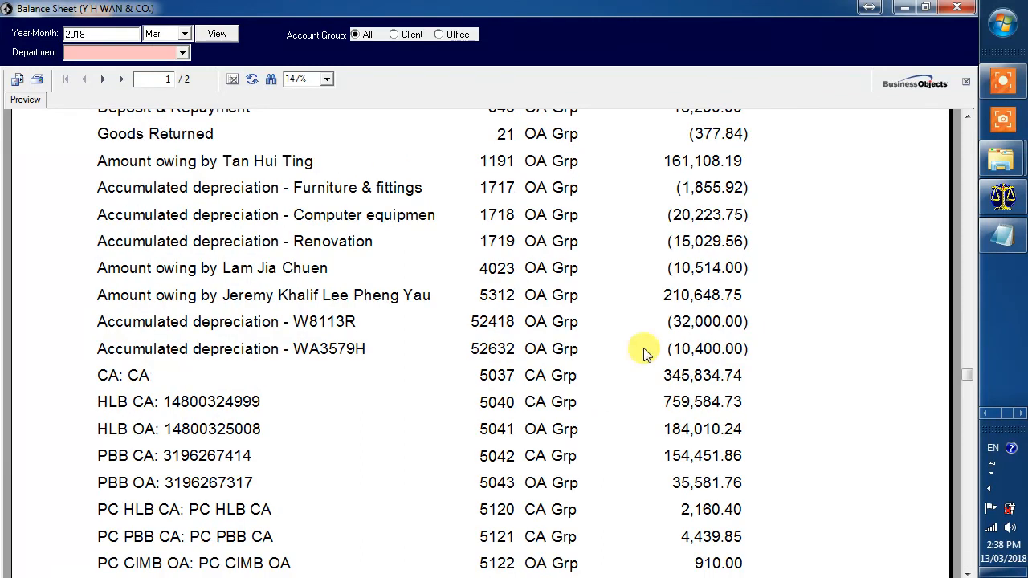
left_click(957, 7)
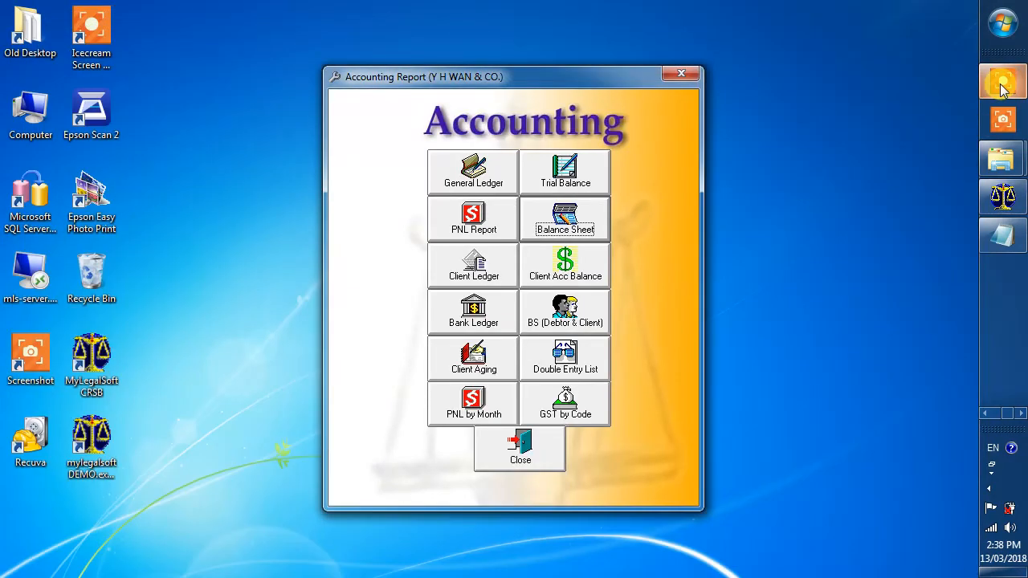
left_click(1002, 84)
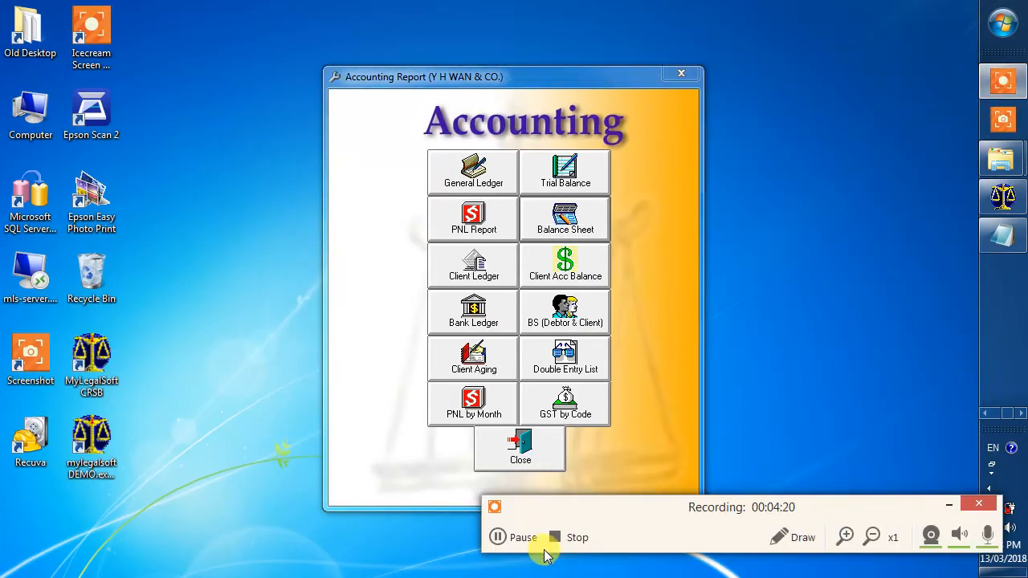